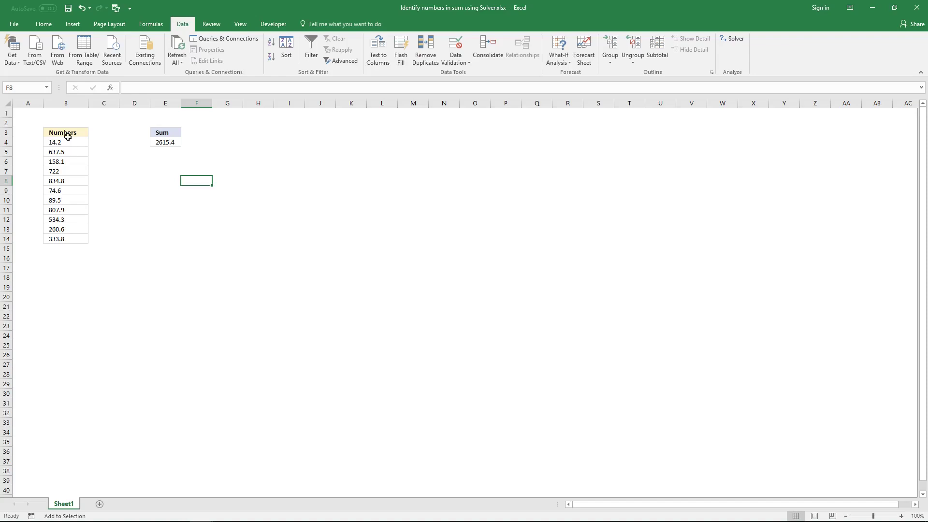
- Check the numbers' total and target 2615.4, then confirm the Solver Add-in is enabled
left_click_drag(68, 142, 73, 230)
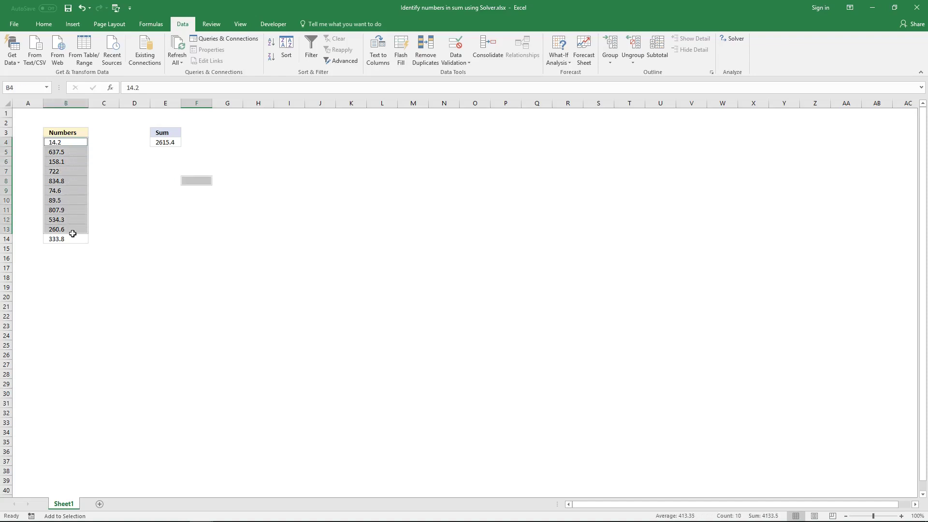
left_click(164, 140)
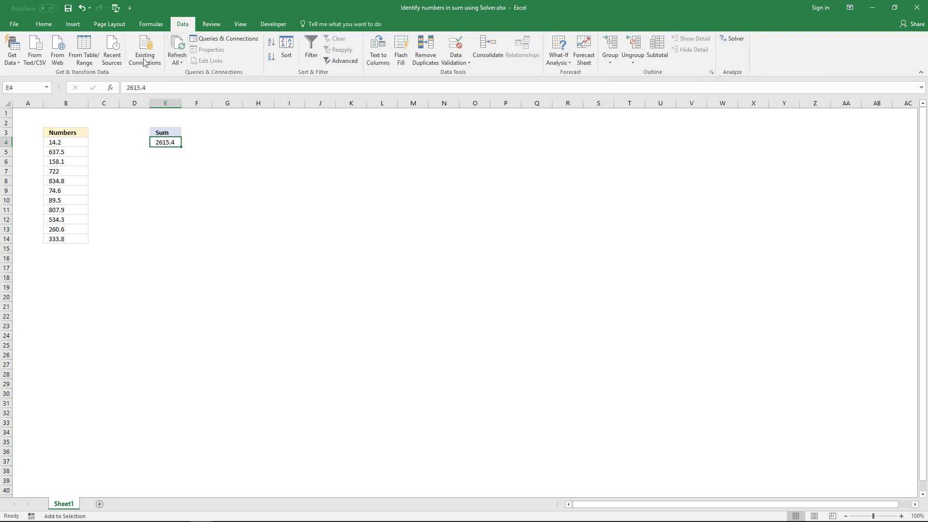
left_click(15, 29)
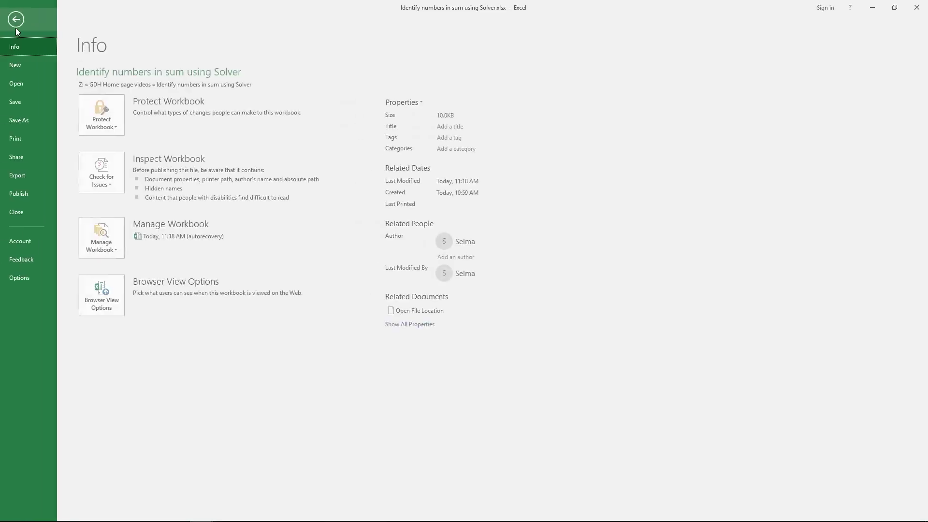
left_click(30, 280)
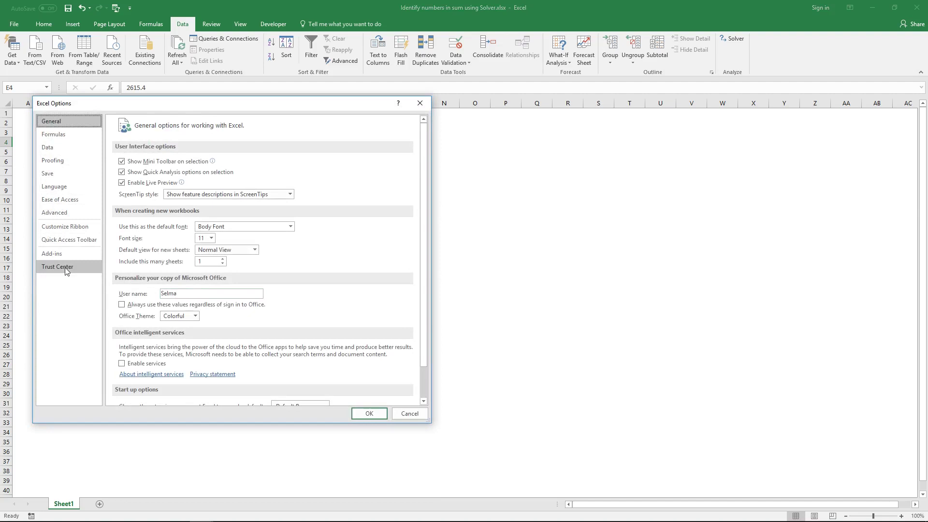
left_click(60, 255)
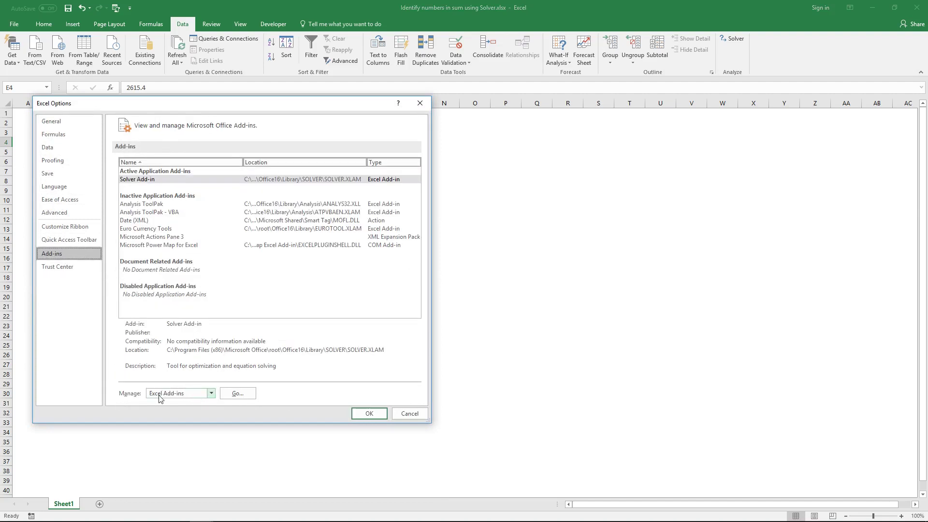
left_click(237, 394)
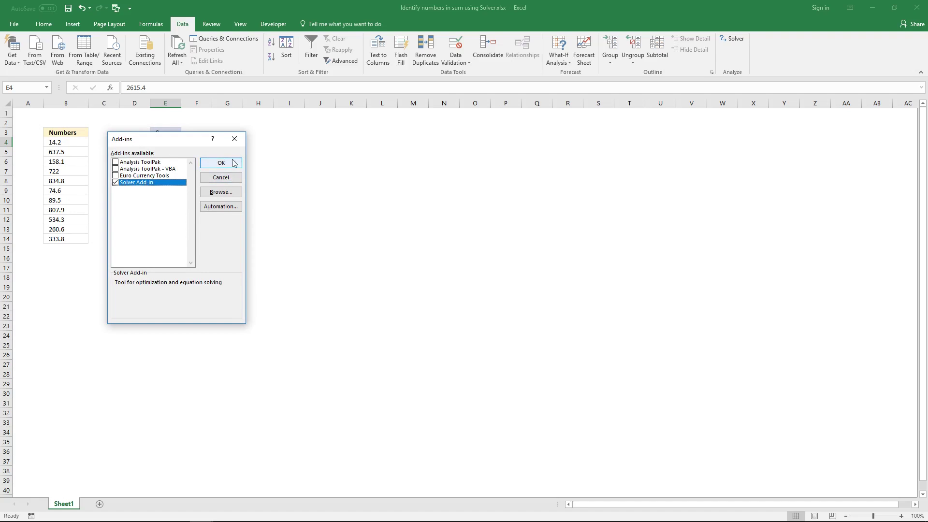
left_click(234, 139)
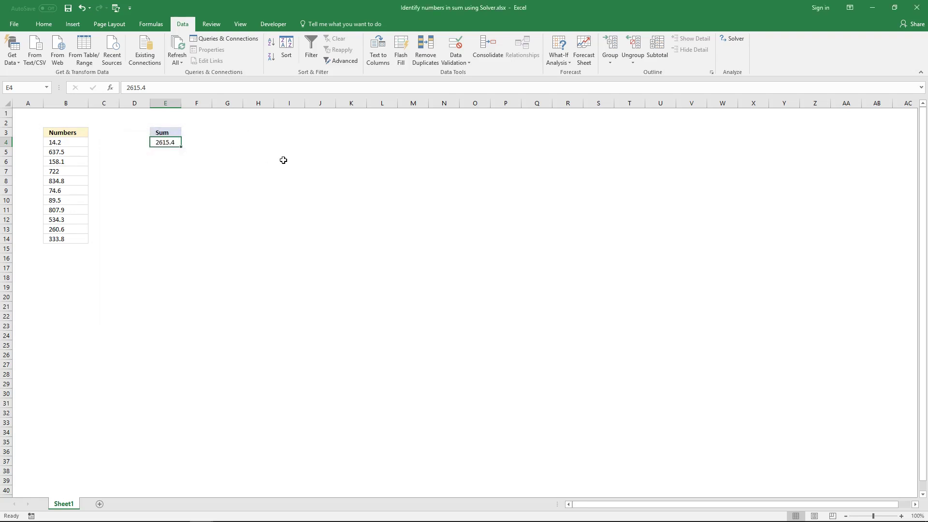
- Enter =SUMPRODUCT(C4:C14,B4:B14) in C15 as the check formula
left_click(107, 249)
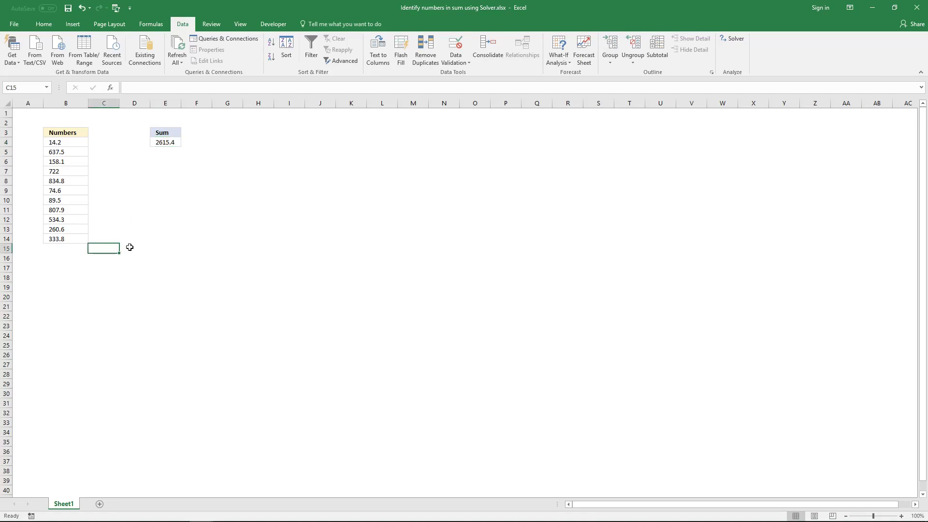
type("=")
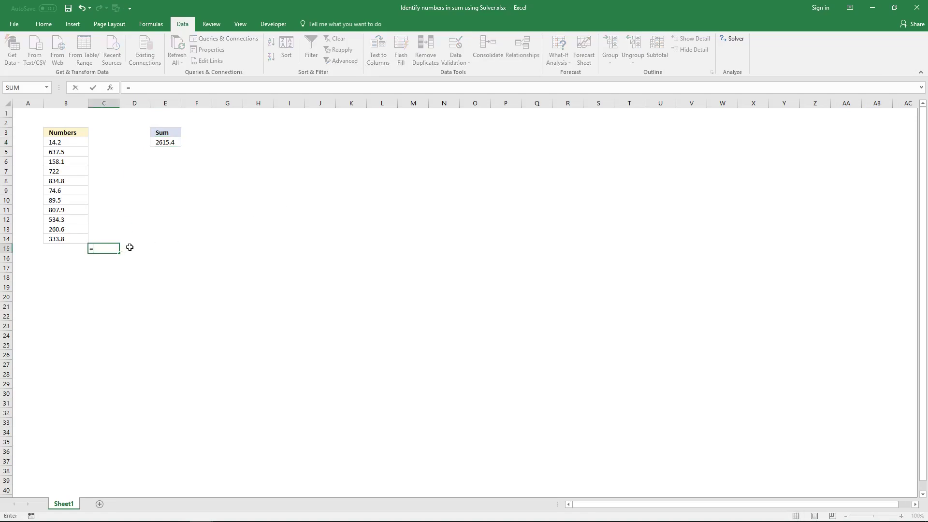
type("SUMPRO")
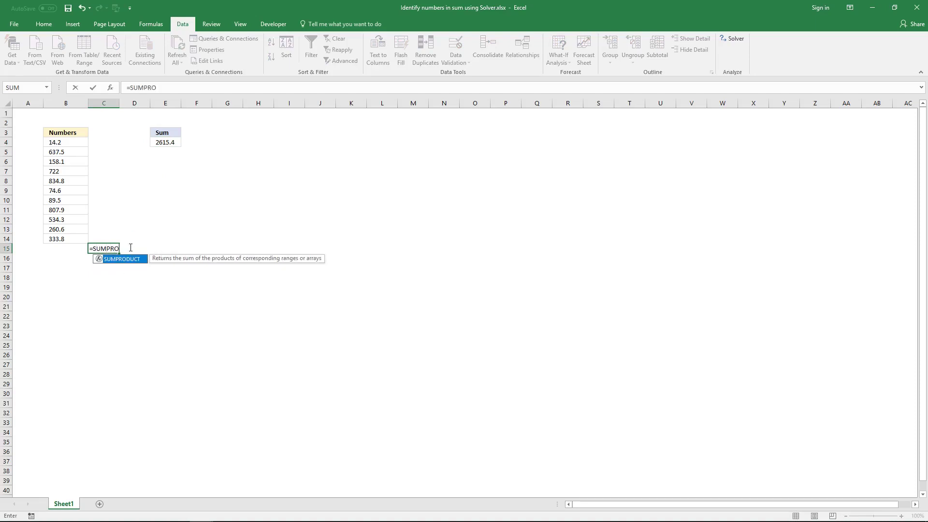
type("DUCT(")
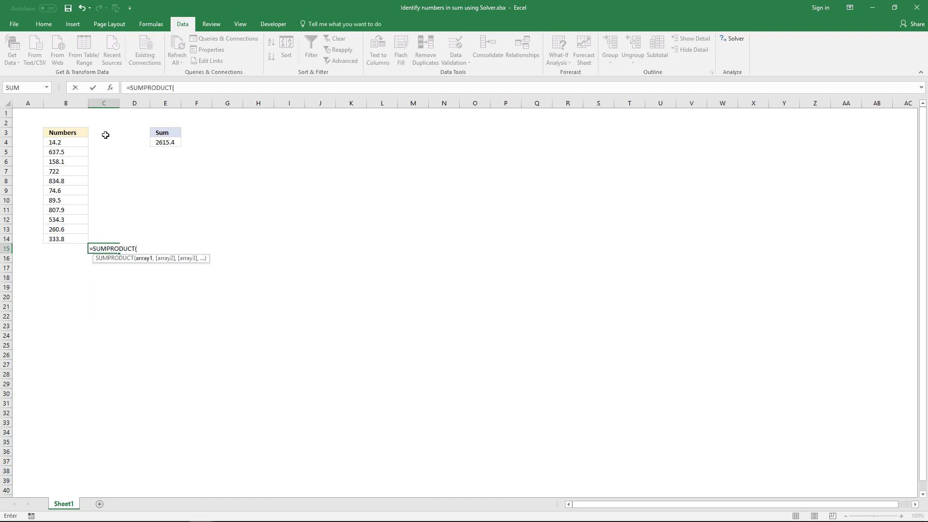
left_click_drag(106, 143, 110, 234)
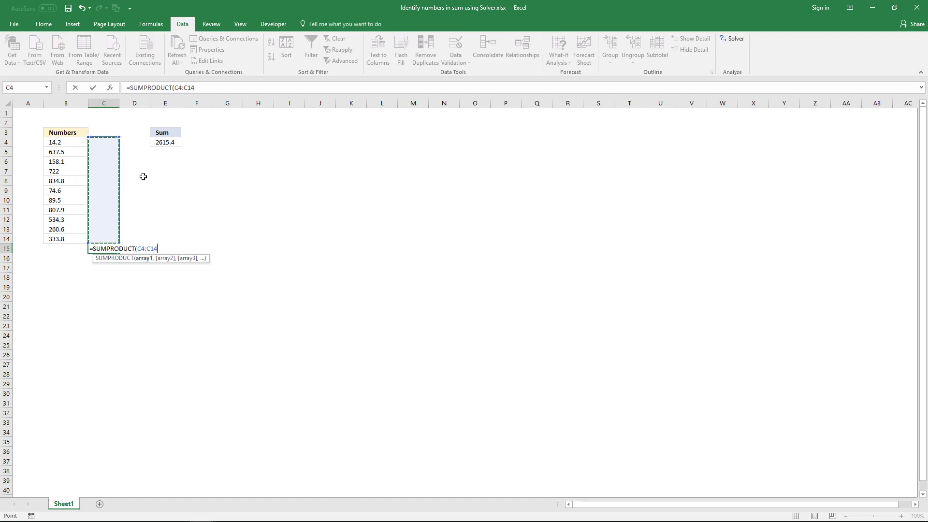
type(",")
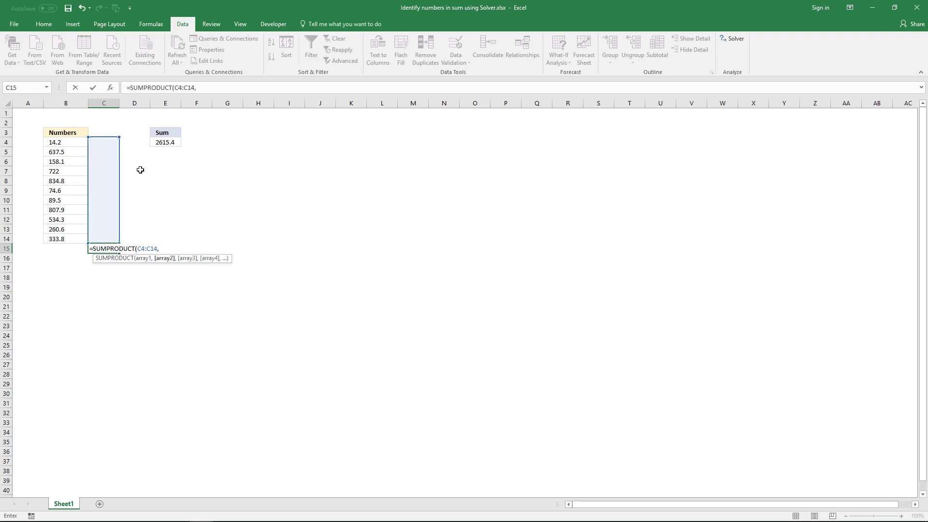
left_click_drag(65, 145, 64, 233)
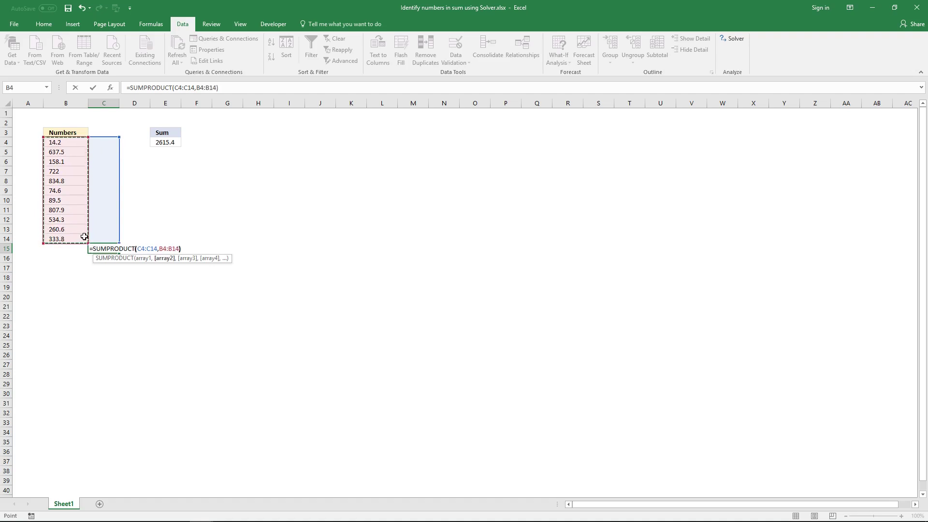
type(")")
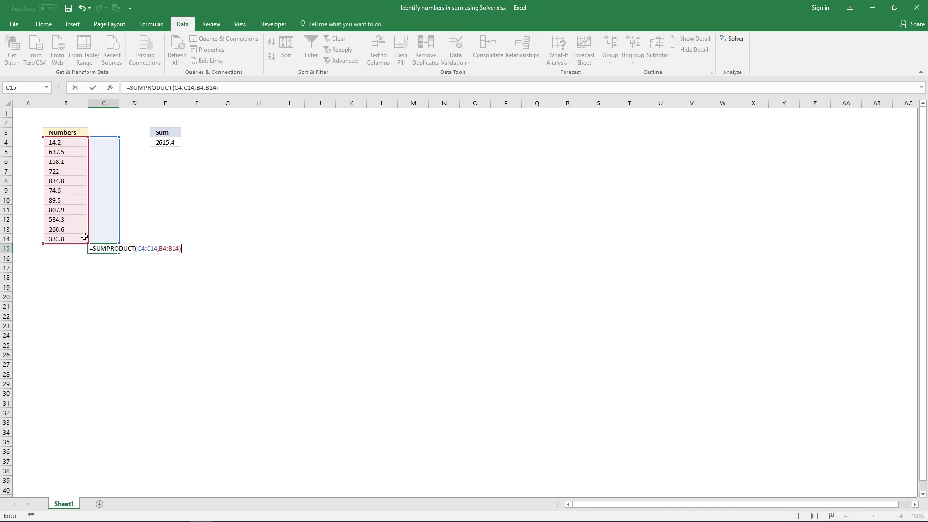
key("Return")
key("shift+F8")
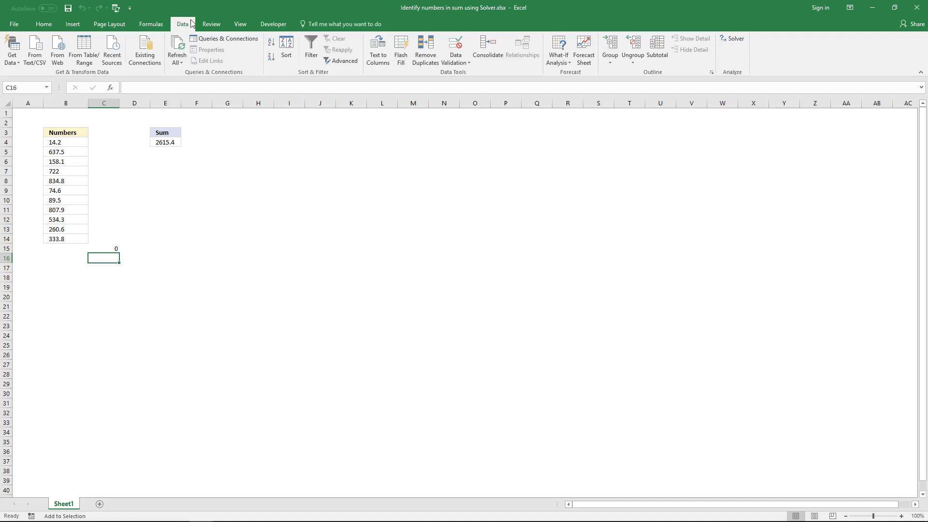
- In Solver, set the objective $C$15 to reach the value 2615.4
left_click(743, 40)
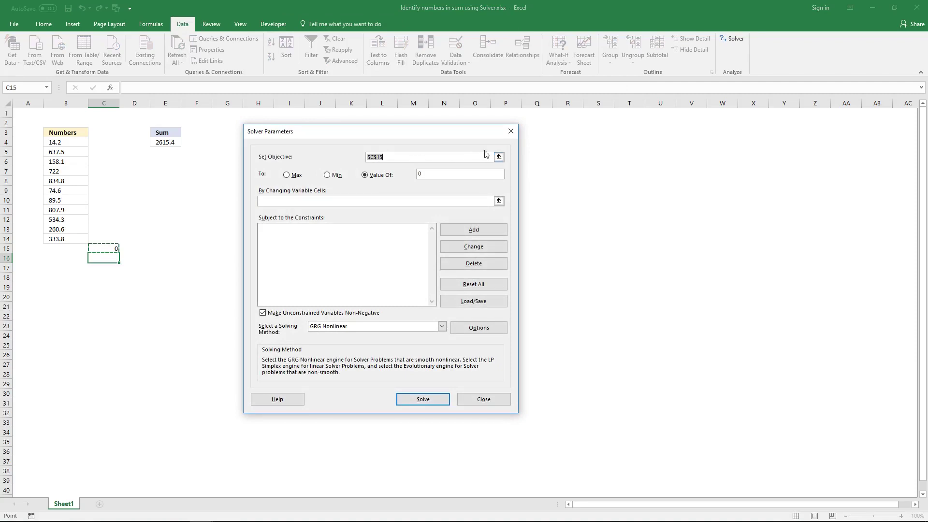
left_click(499, 157)
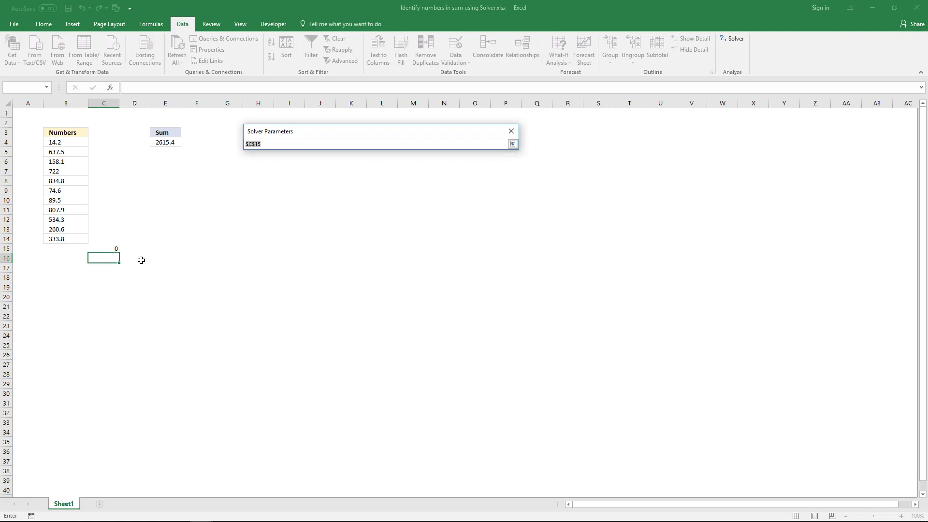
left_click(110, 247)
key("Return")
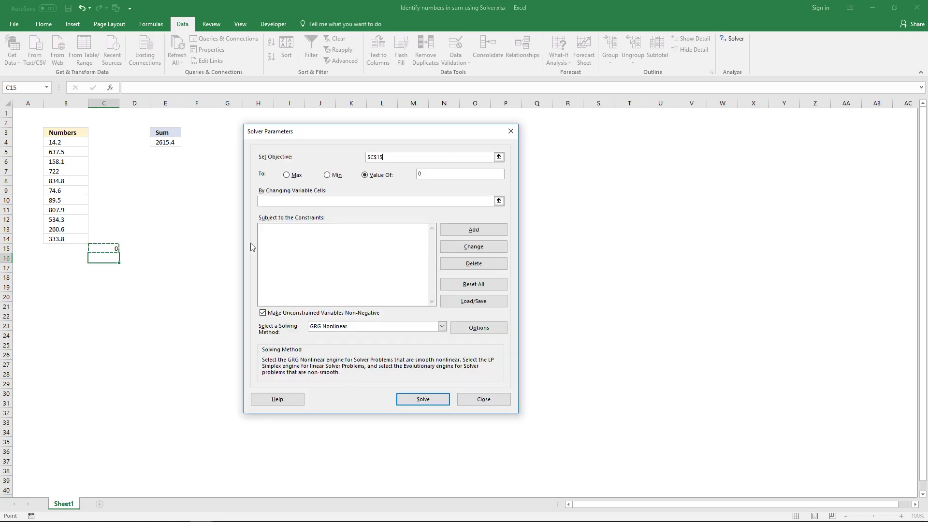
left_click(368, 177)
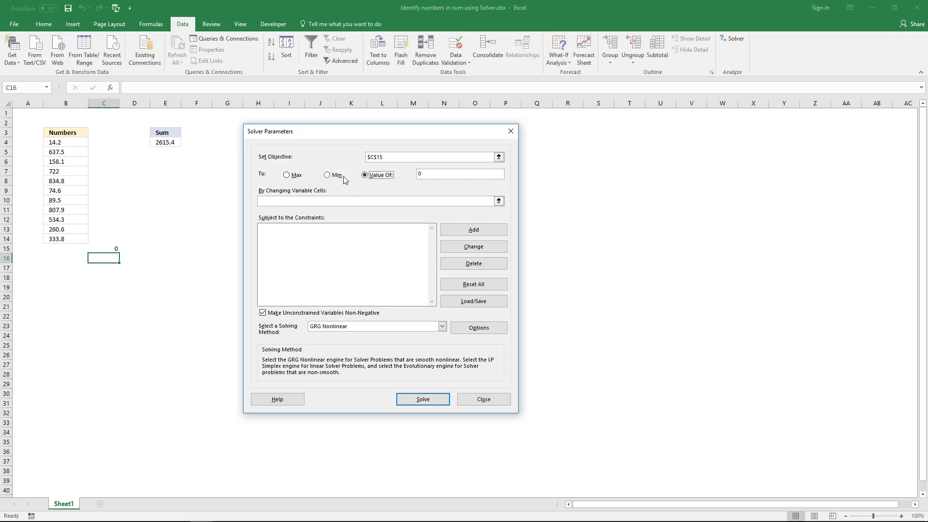
left_click(425, 175)
- Set Solver's variable cells to $C$4:$C$14
left_click(498, 201)
left_click_drag(103, 144, 109, 237)
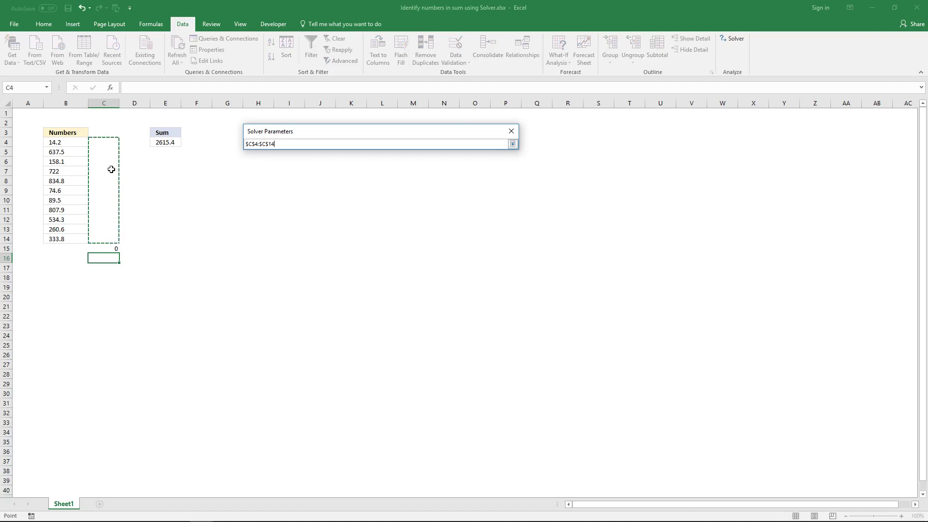
key("Return")
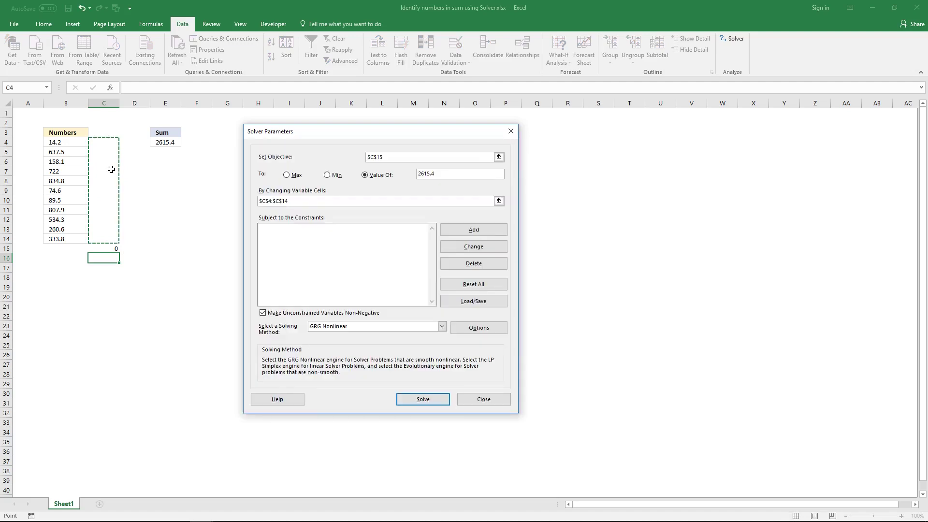
left_click(473, 232)
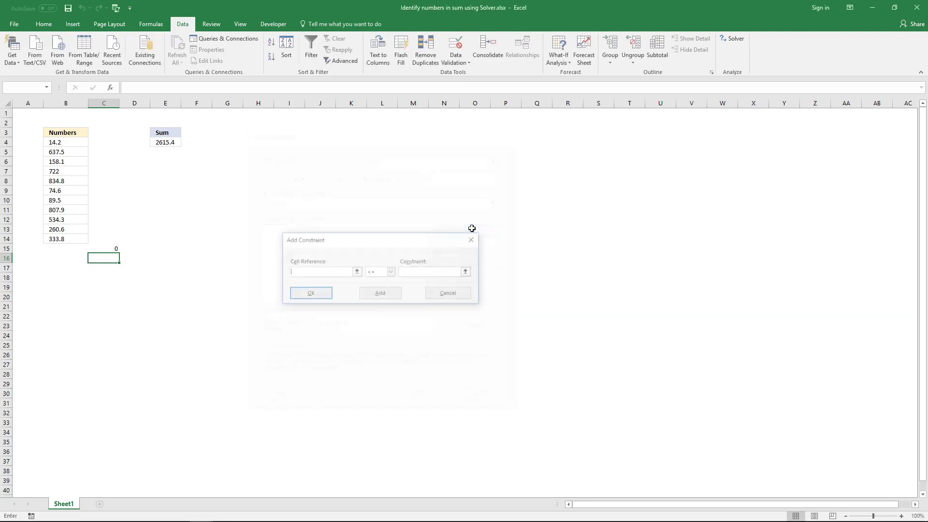
- Add an integer constraint on $C$4:$C$14
left_click(356, 269)
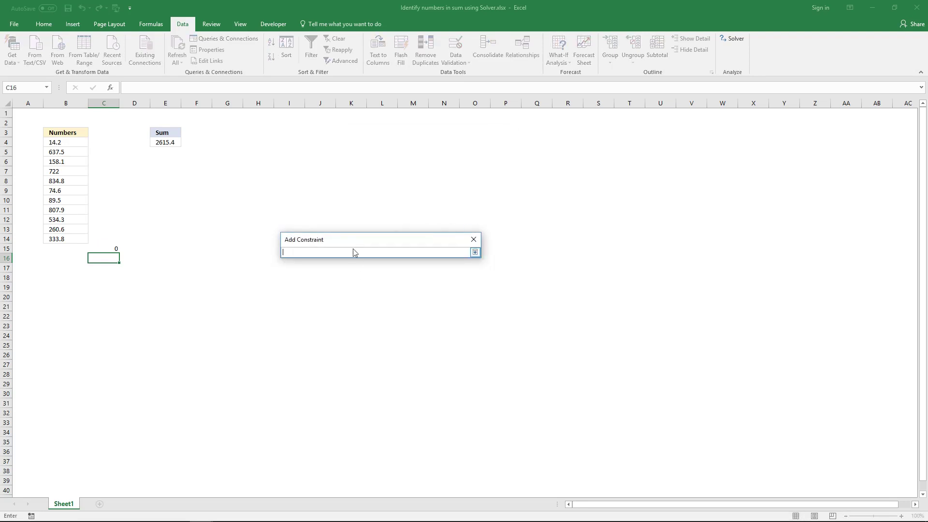
key("Return")
left_click(359, 273)
key("Return")
left_click(392, 273)
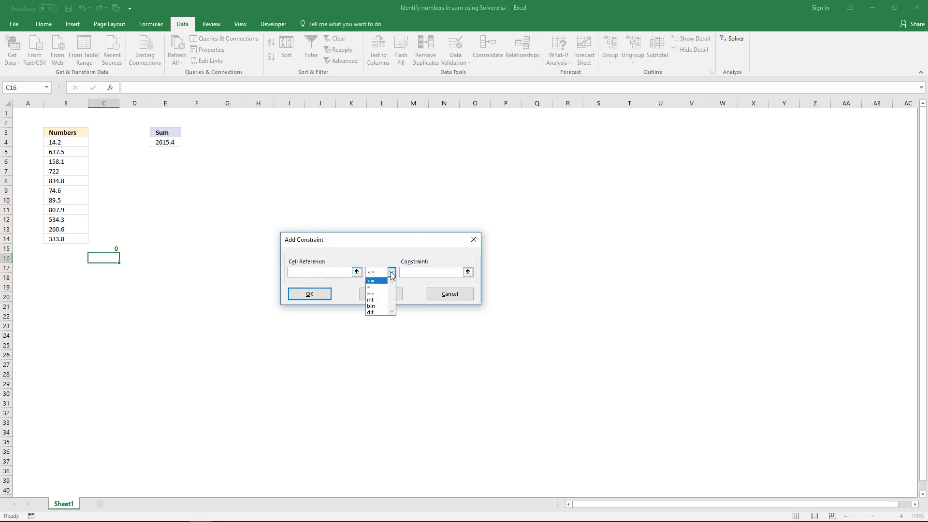
left_click(370, 300)
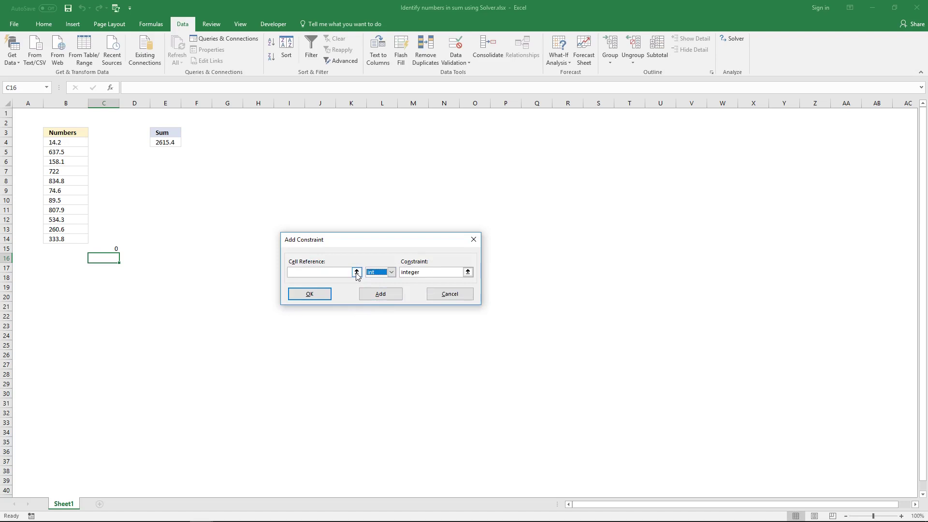
left_click(356, 273)
left_click_drag(113, 143, 118, 240)
key("Return")
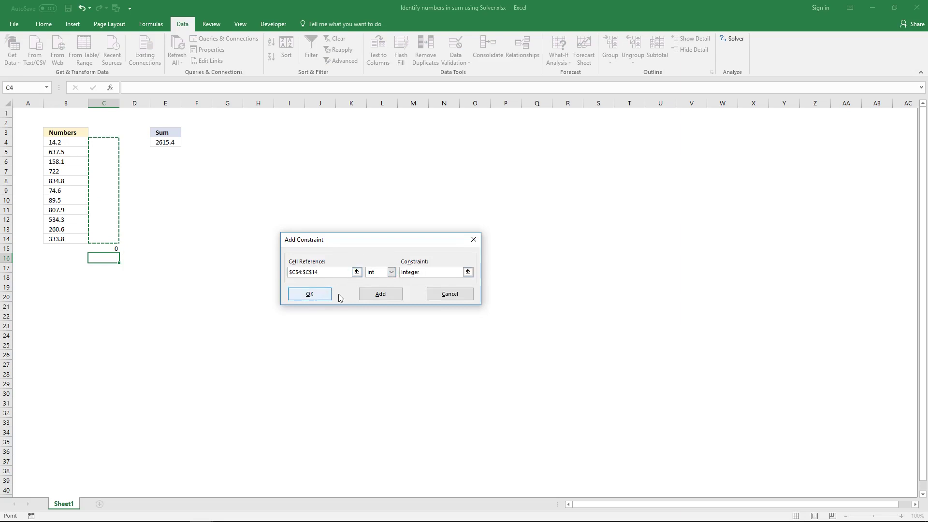
left_click(380, 295)
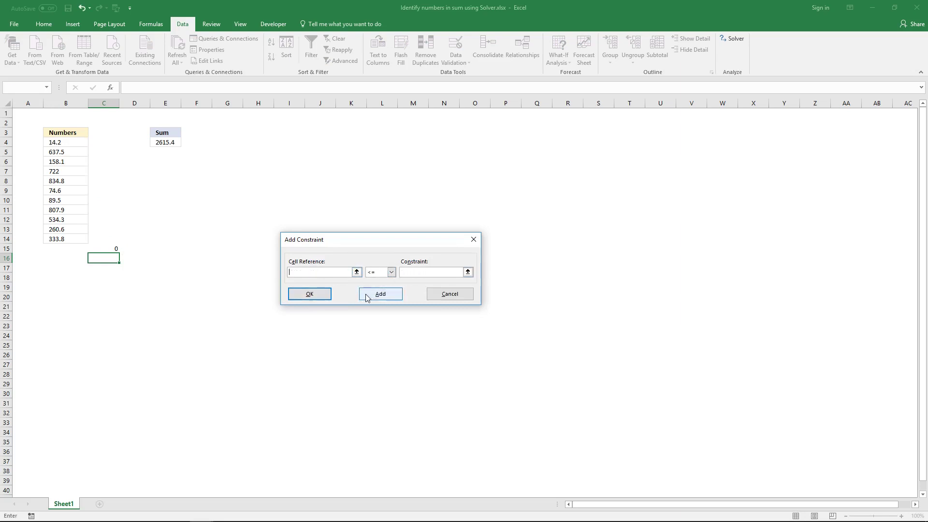
left_click(429, 297)
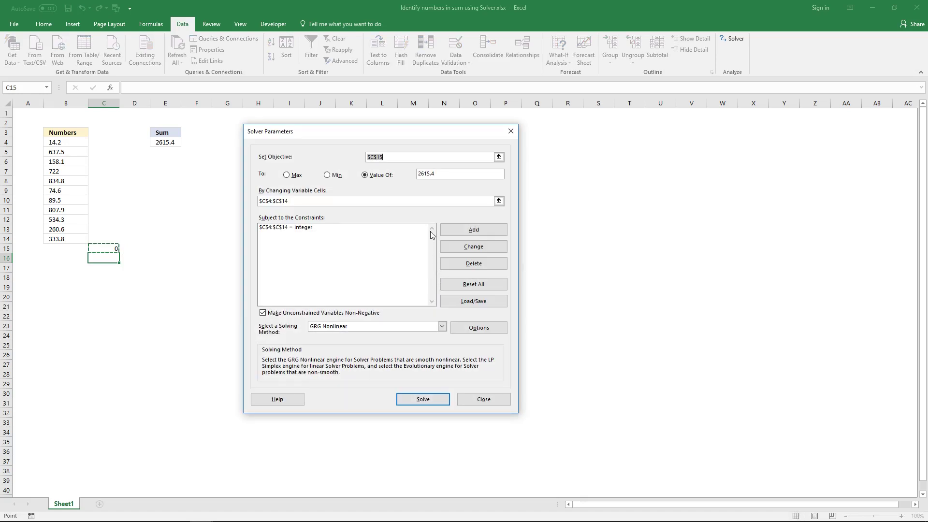
- Change the $C$4:$C$14 constraint to binary and choose the Evolutionary solving method
left_click(337, 228)
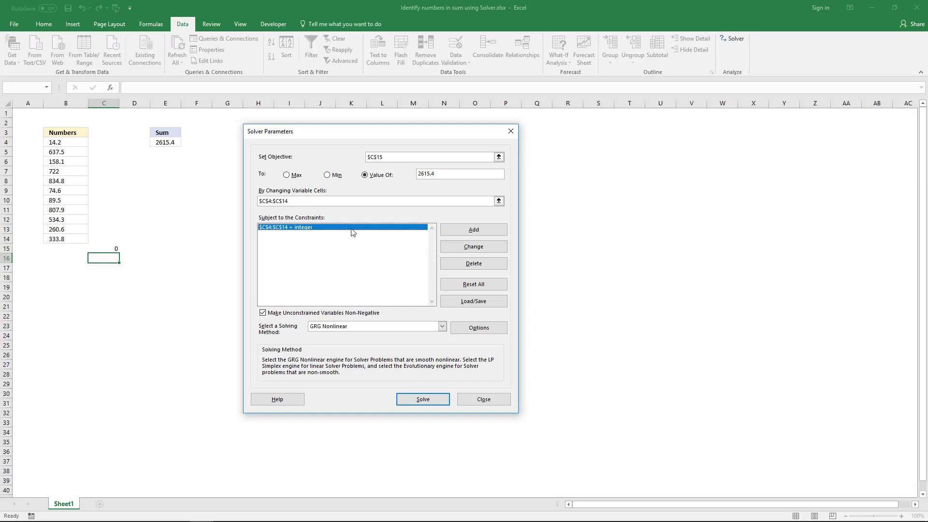
left_click(493, 246)
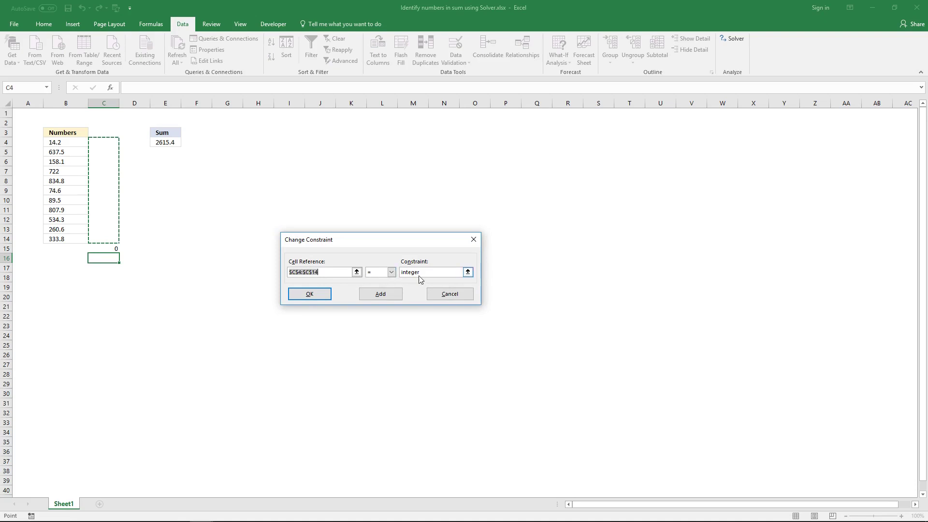
left_click(468, 271)
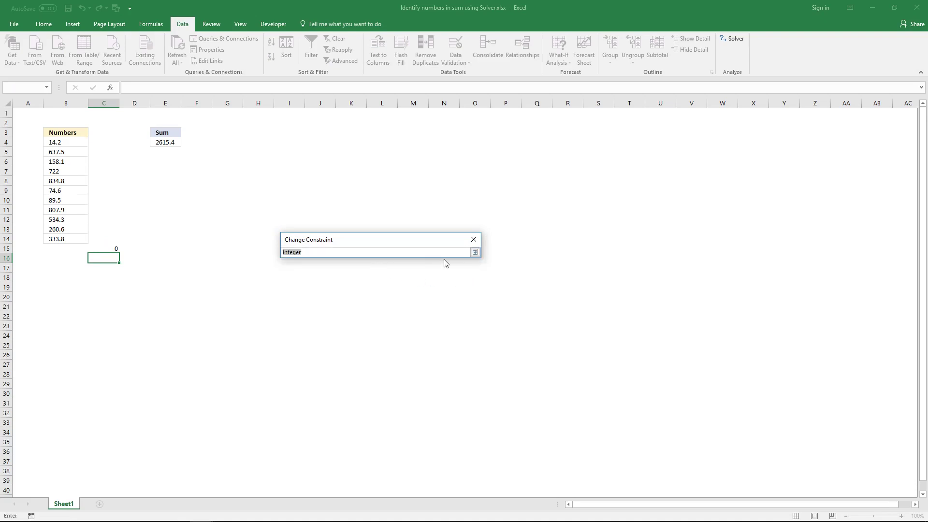
key("Return")
left_click(382, 272)
left_click(392, 279)
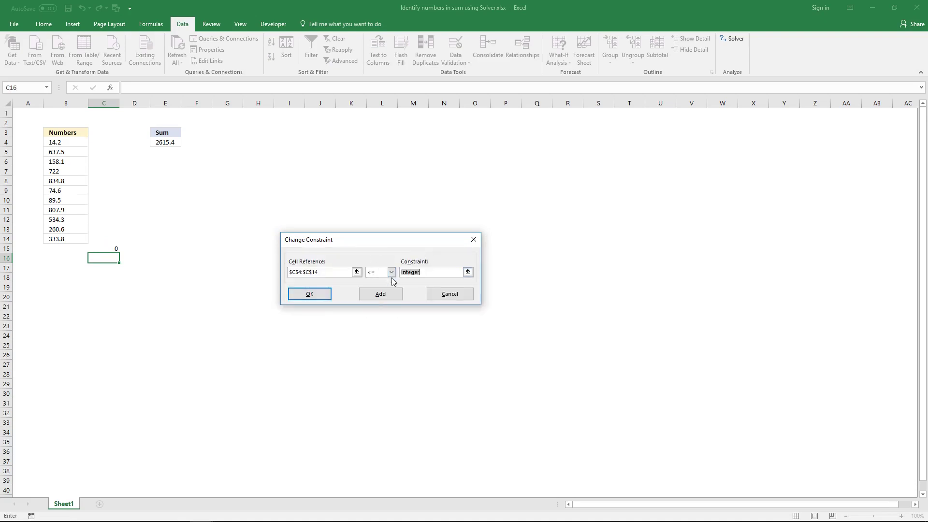
left_click(391, 275)
left_click(382, 307)
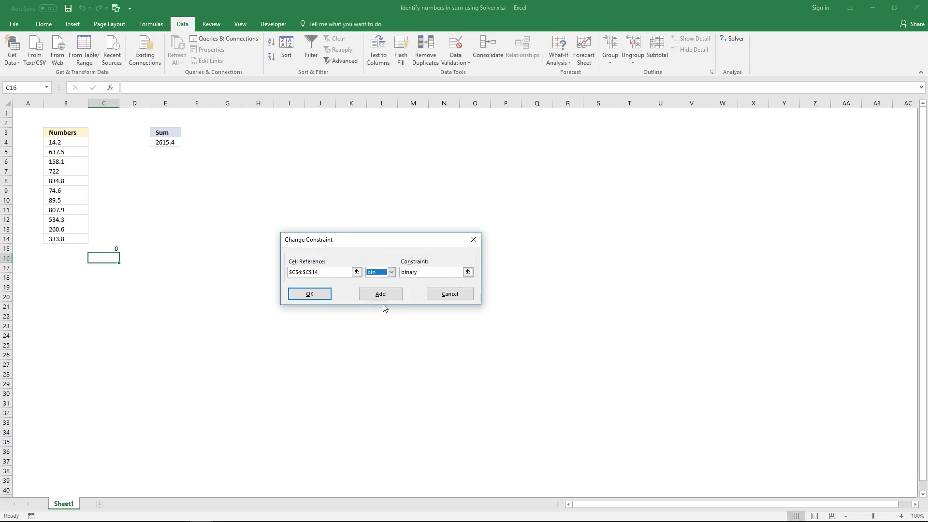
left_click(331, 294)
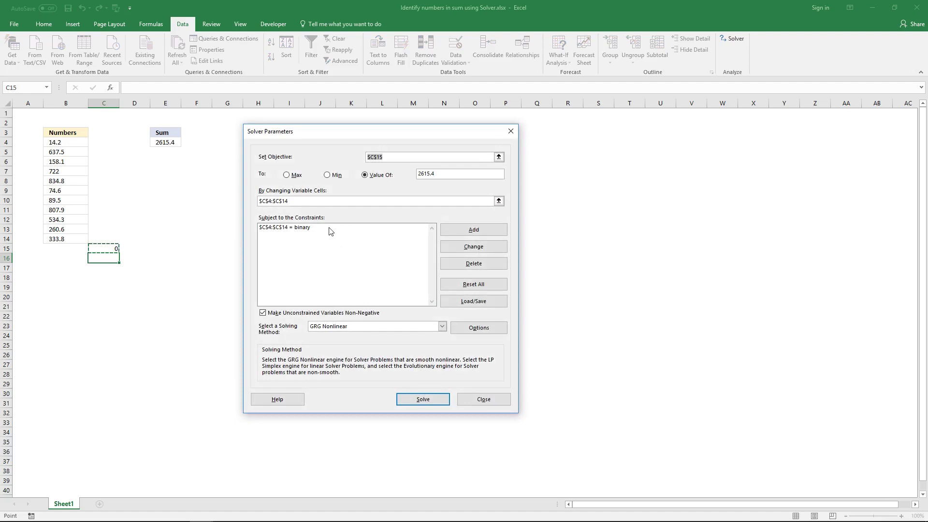
left_click(377, 326)
left_click(378, 347)
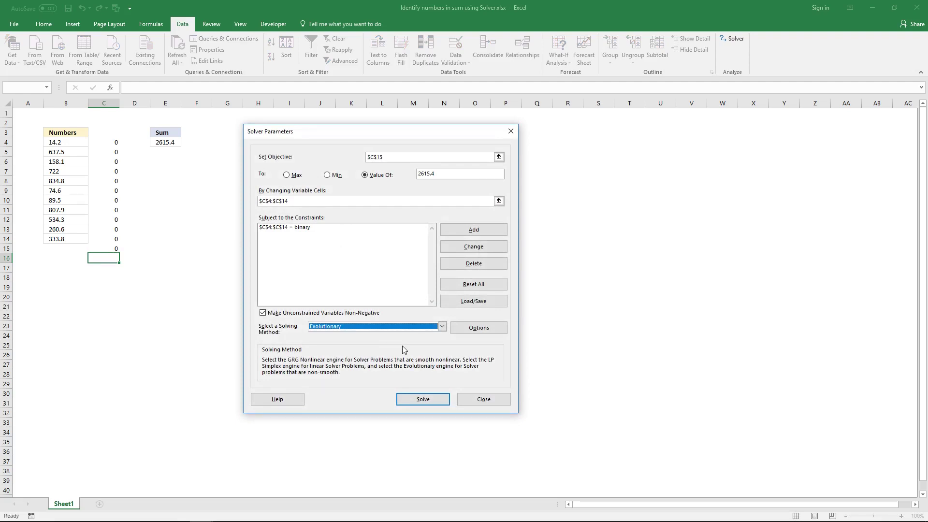
- Switch to Simplex LP, solve, and keep the solution flagging 637.5, 834.8, 74.6, 807.9, 260.6
left_click(441, 326)
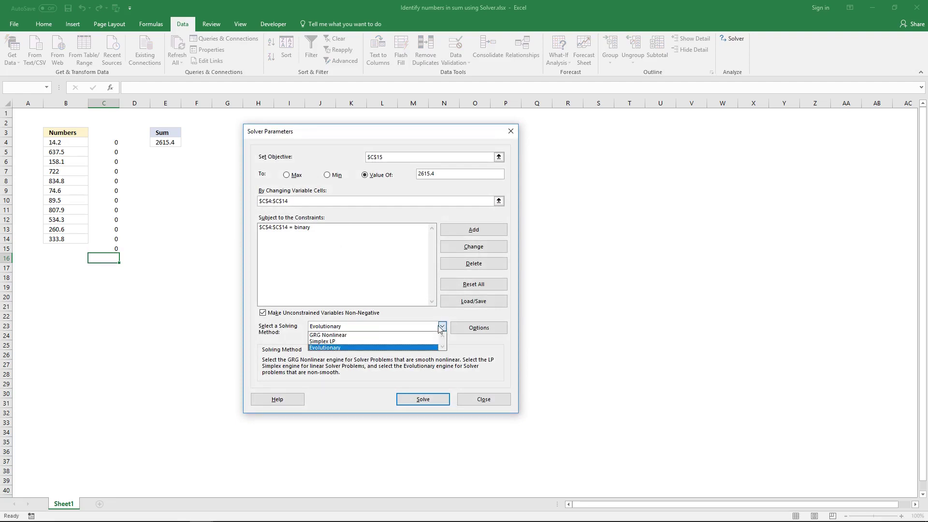
left_click(388, 342)
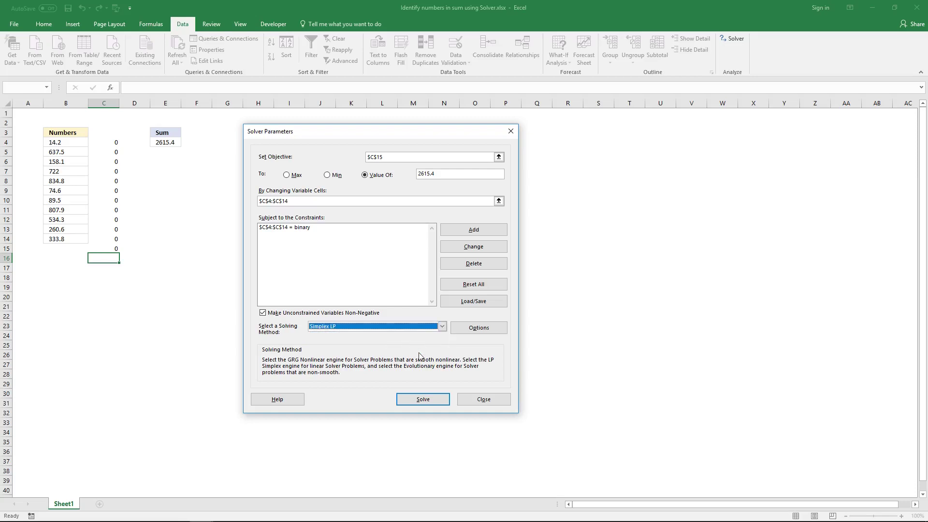
left_click(423, 399)
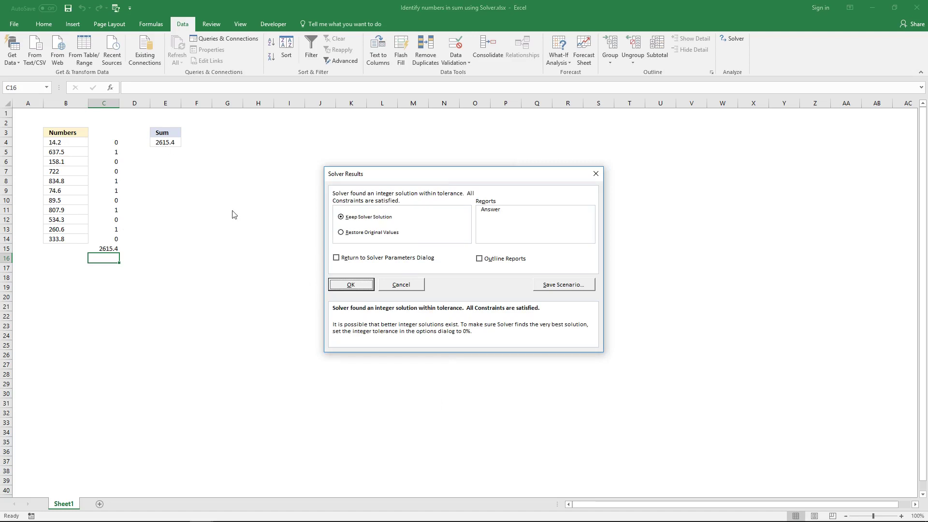
left_click(359, 285)
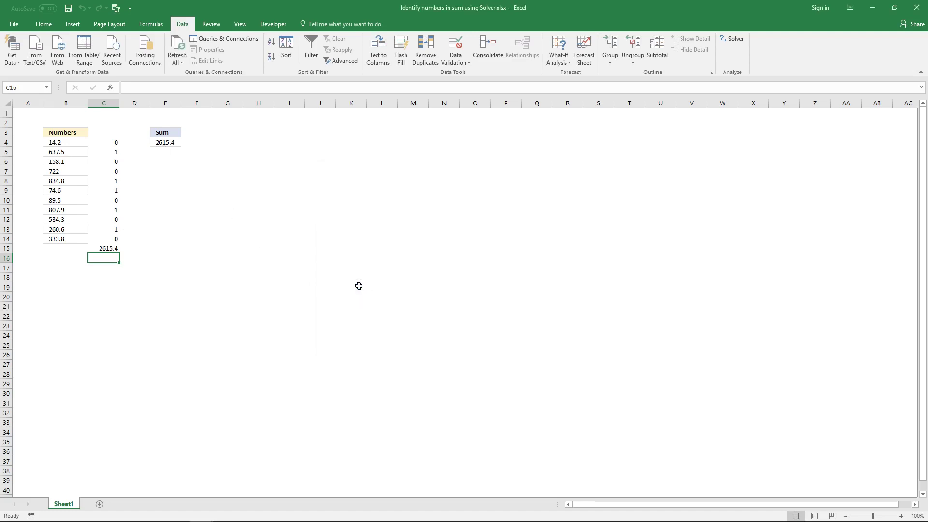
- Enter =SUM(B5,B8,B9,B11,B13) in D15, confirming the 2615.4 total
left_click(141, 250)
type("=")
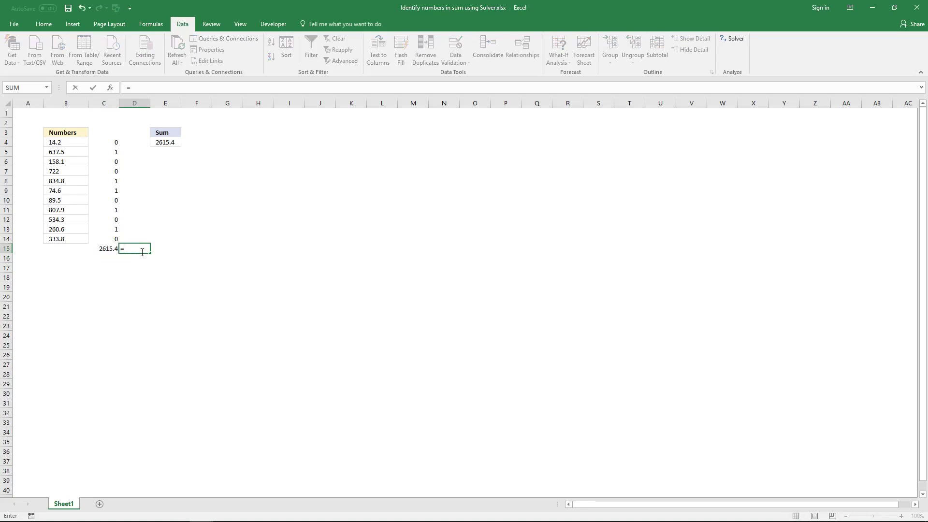
type("su")
key("Tab")
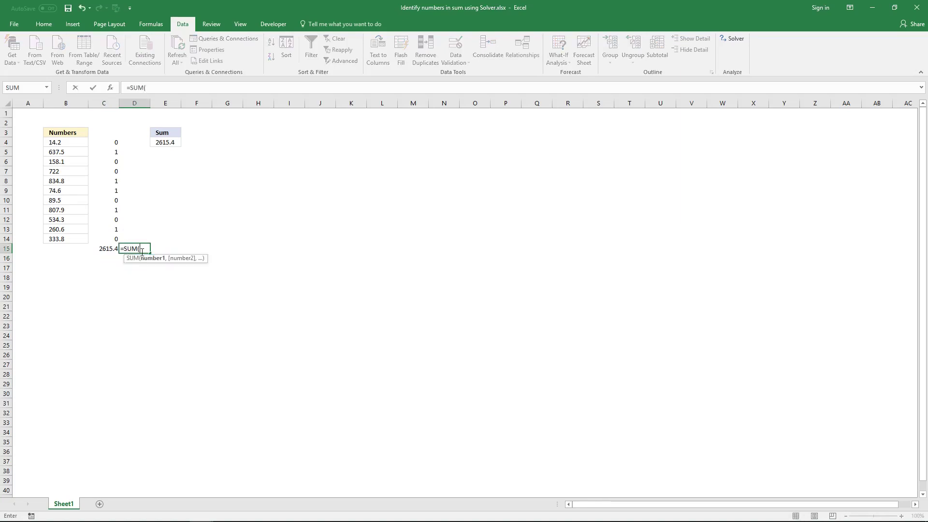
left_click(57, 151)
type(",")
left_click(64, 180)
type(",")
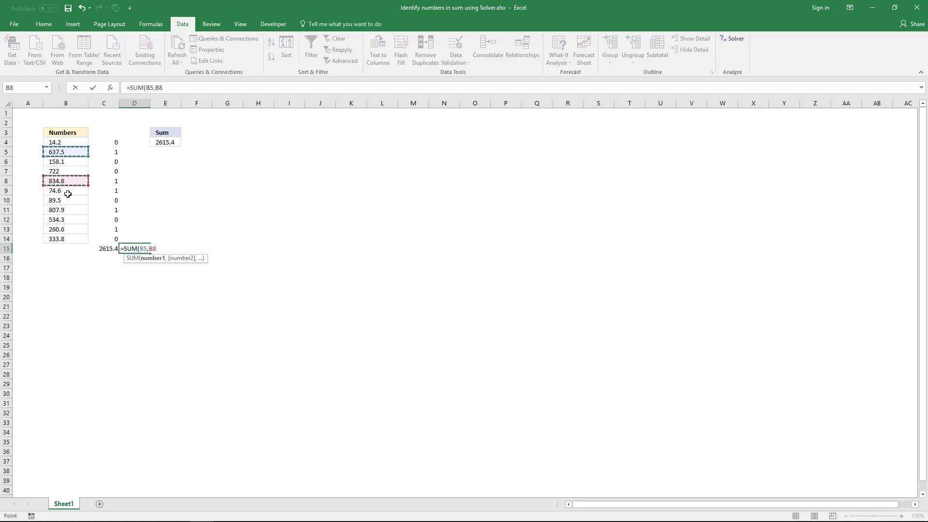
left_click(71, 190)
type(",")
left_click(73, 209)
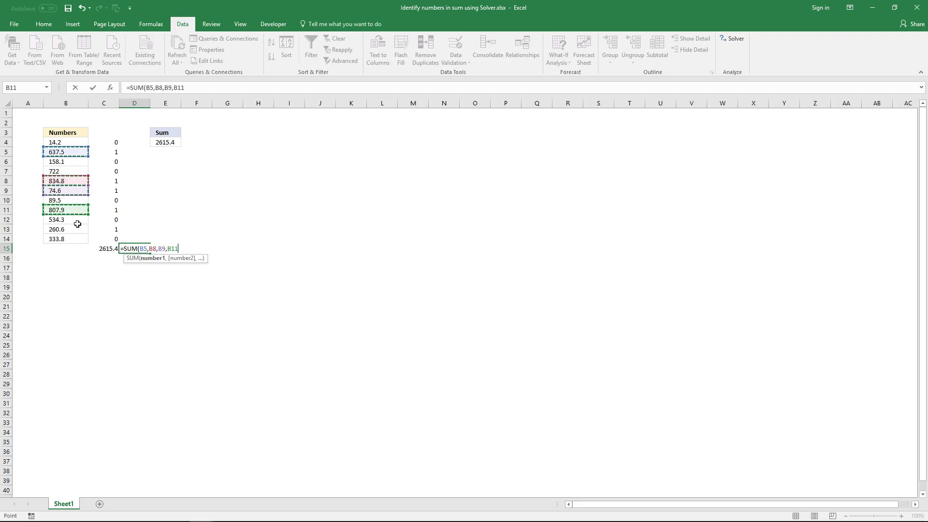
type(",")
left_click(85, 228)
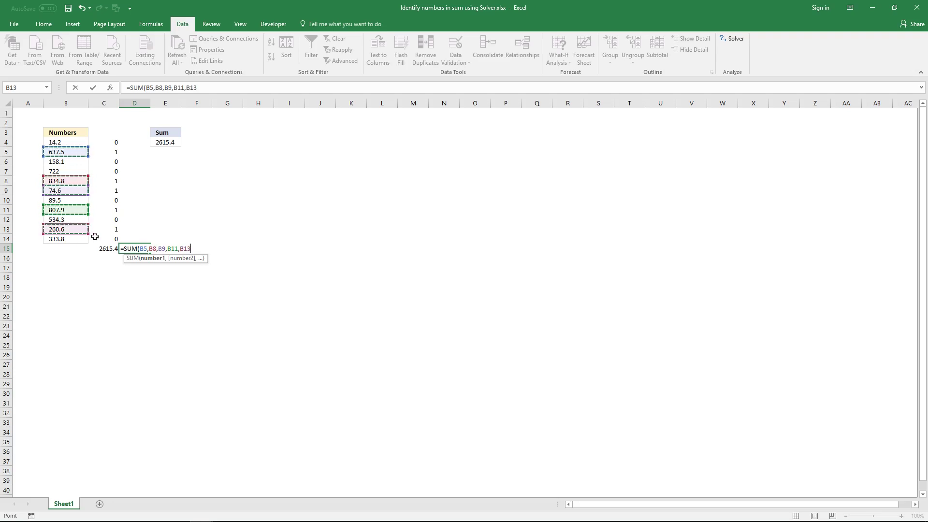
key("Return")
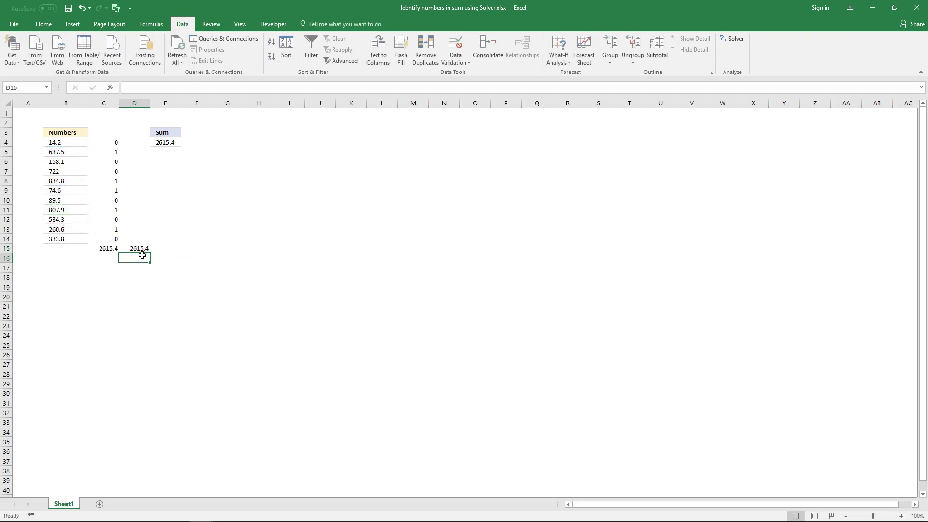